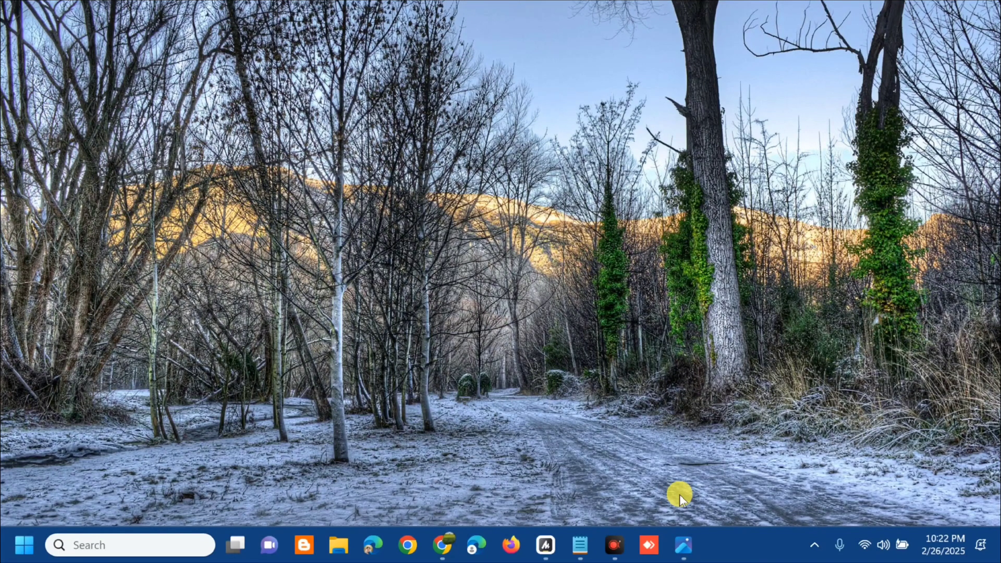
Launch the Windows Security app from a Start search for 'windows security'.
left_click(680, 547)
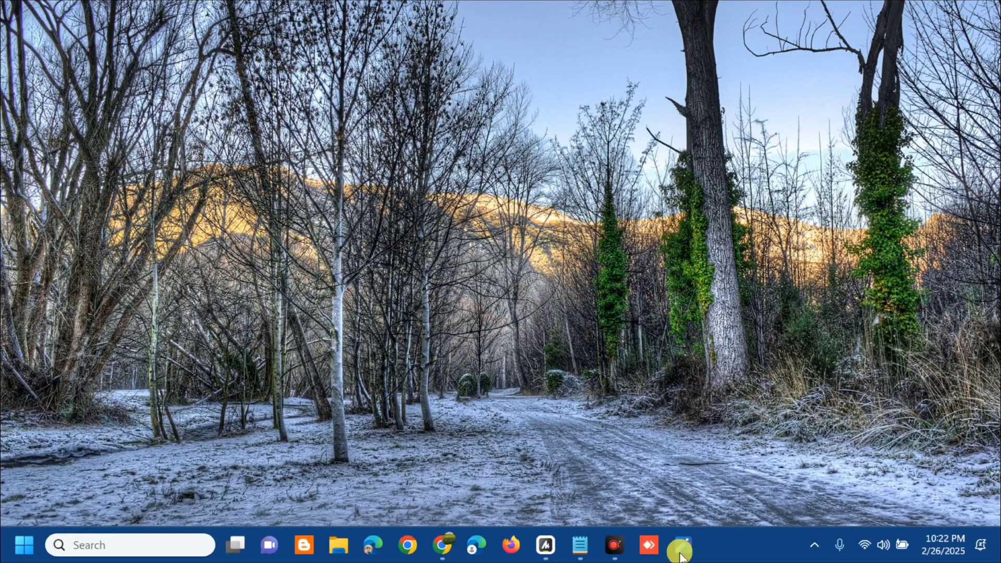
left_click(680, 556)
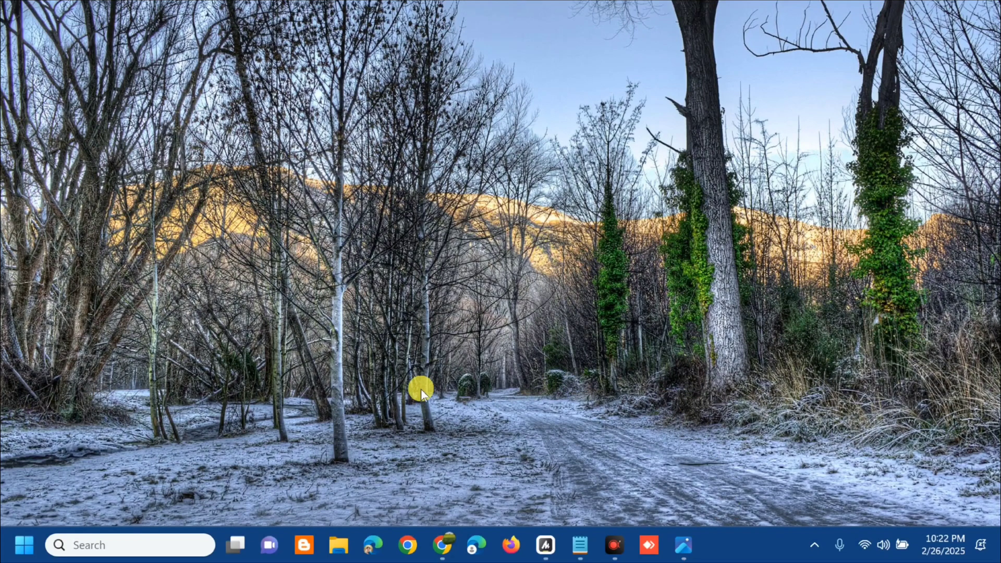
left_click(24, 545)
left_click(135, 75)
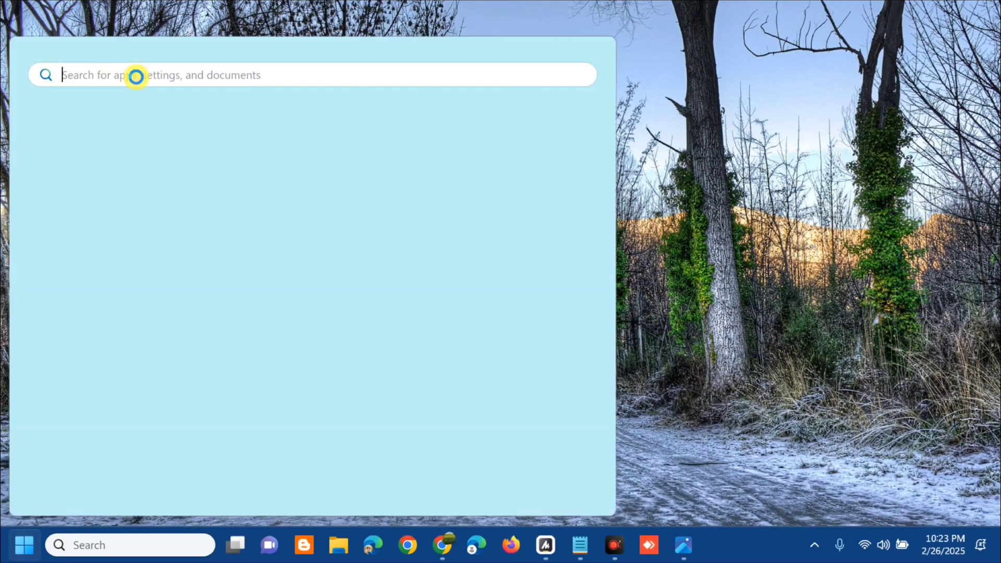
type("window")
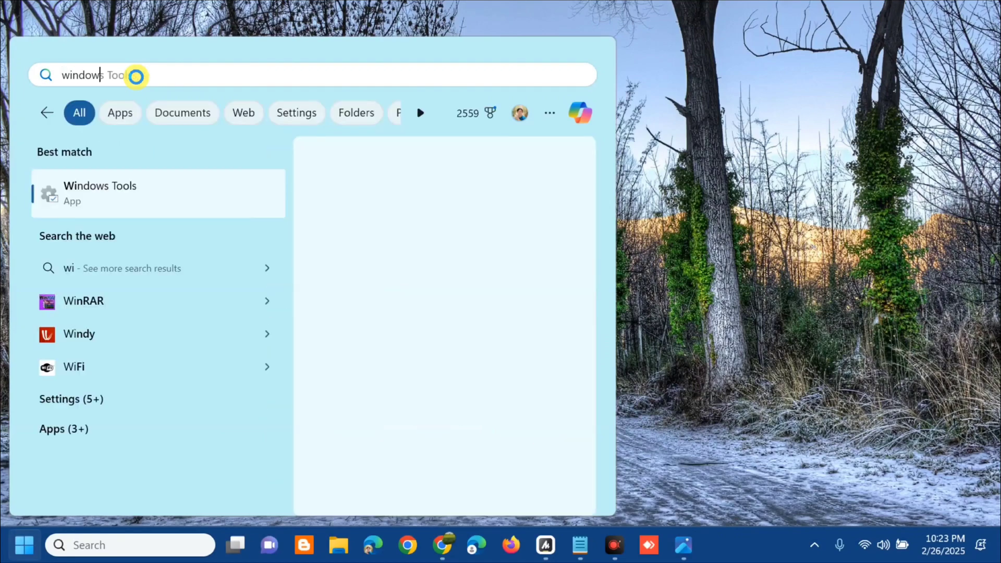
type("s security")
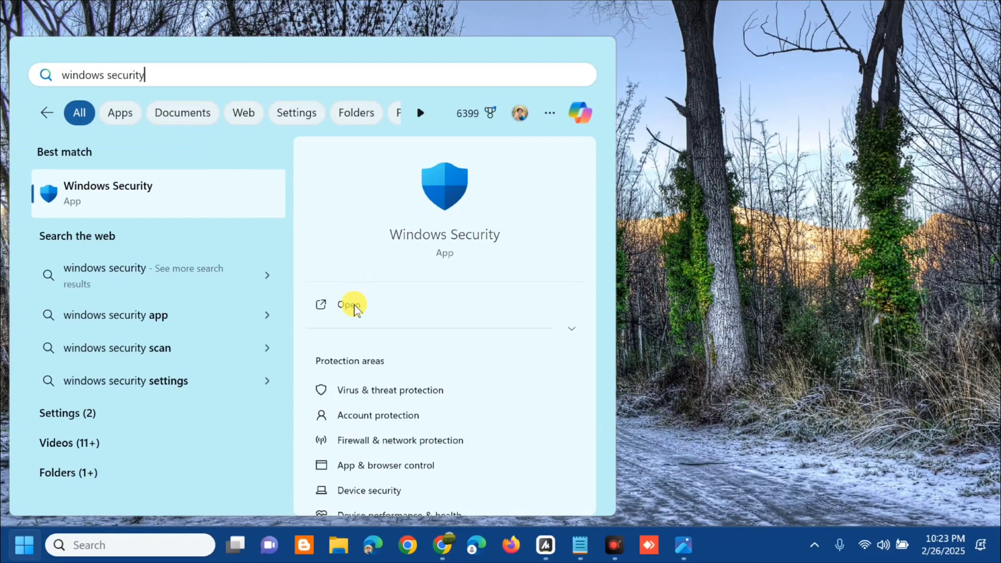
left_click(353, 308)
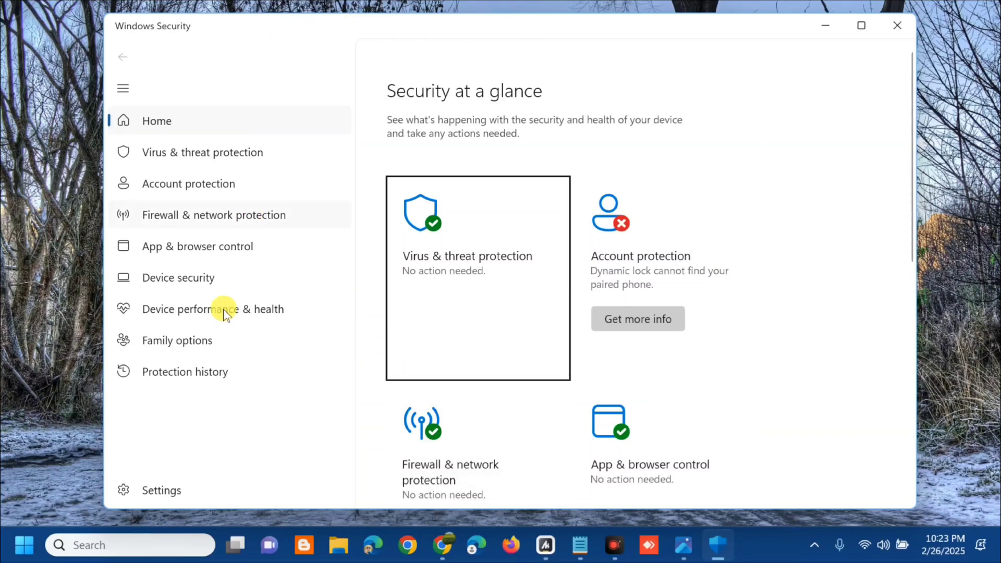
Go to Virus & threat protection and open its Manage settings page.
left_click(188, 153)
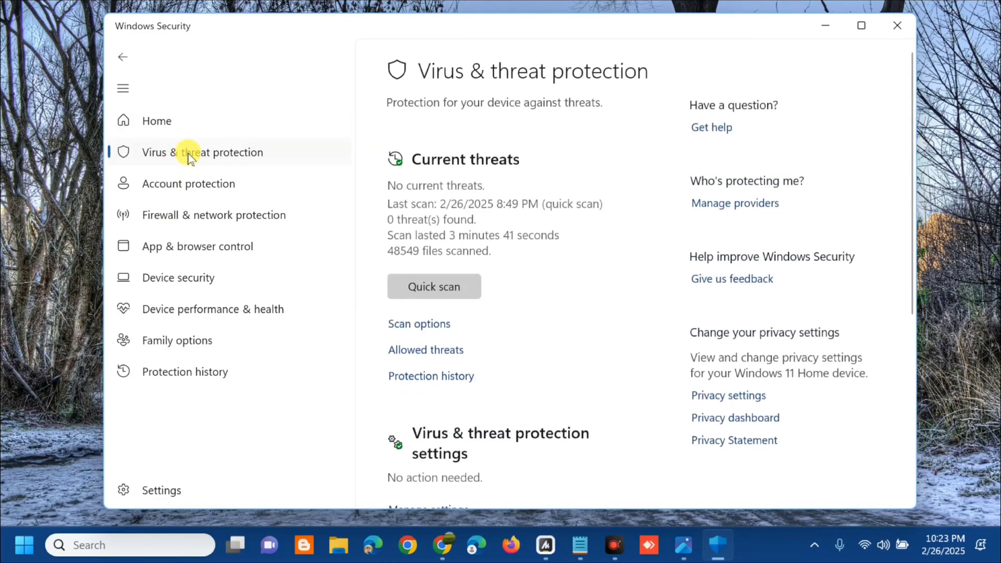
scroll(616, 242, "down", 3)
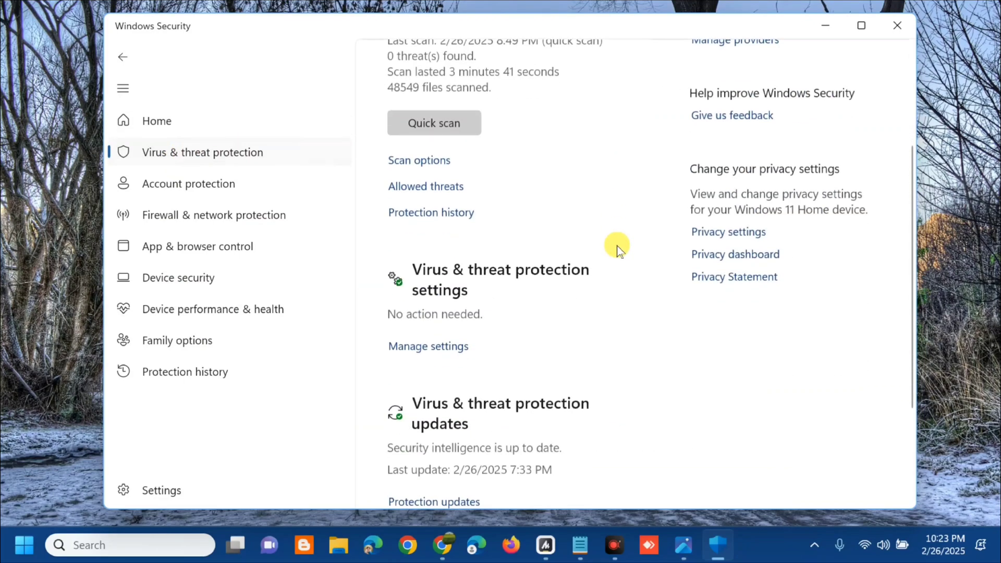
scroll(617, 250, "down", 3)
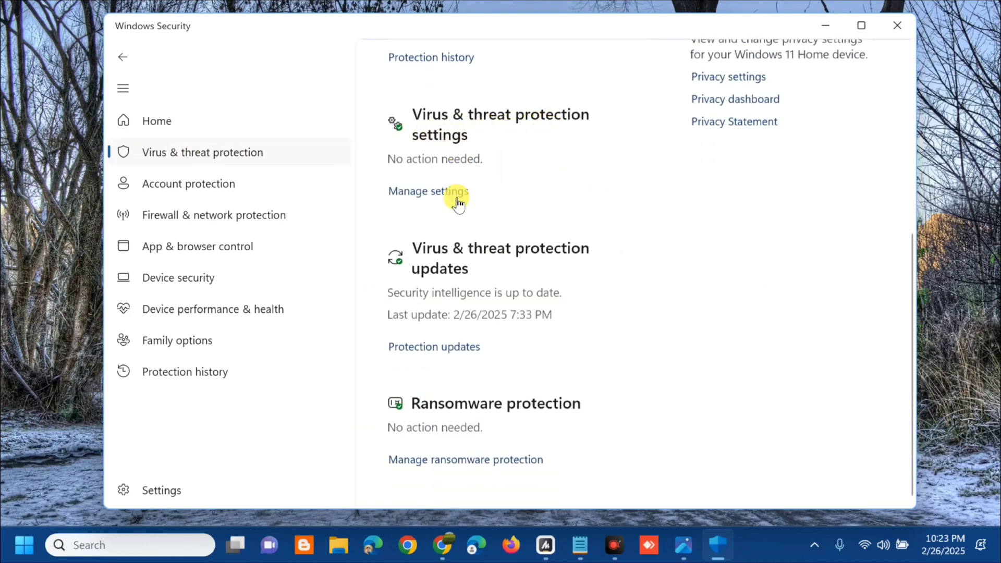
left_click(422, 200)
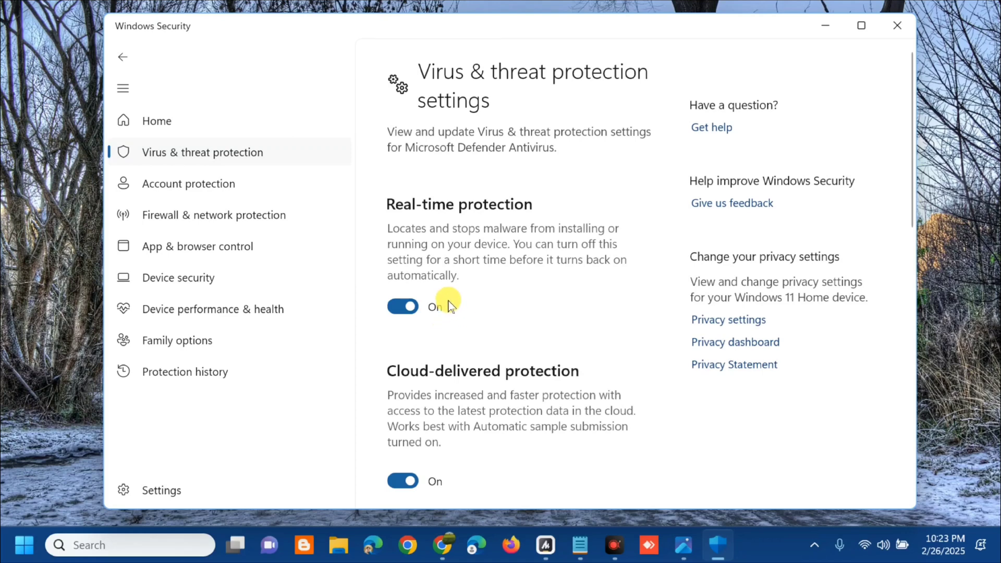
Switch Real-time protection Off, approve the permission prompt, and close Windows Security.
left_click(396, 309)
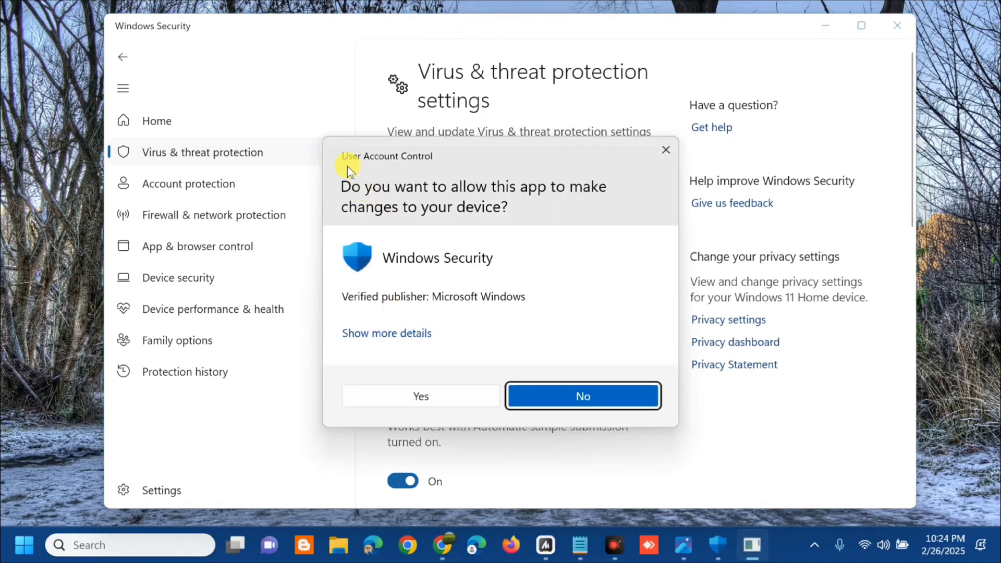
left_click(422, 402)
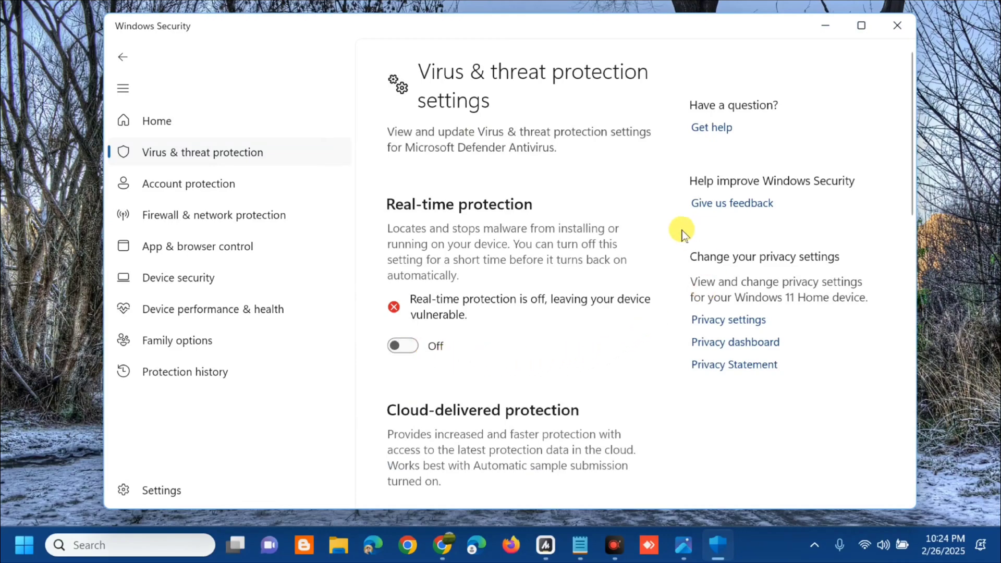
left_click(897, 25)
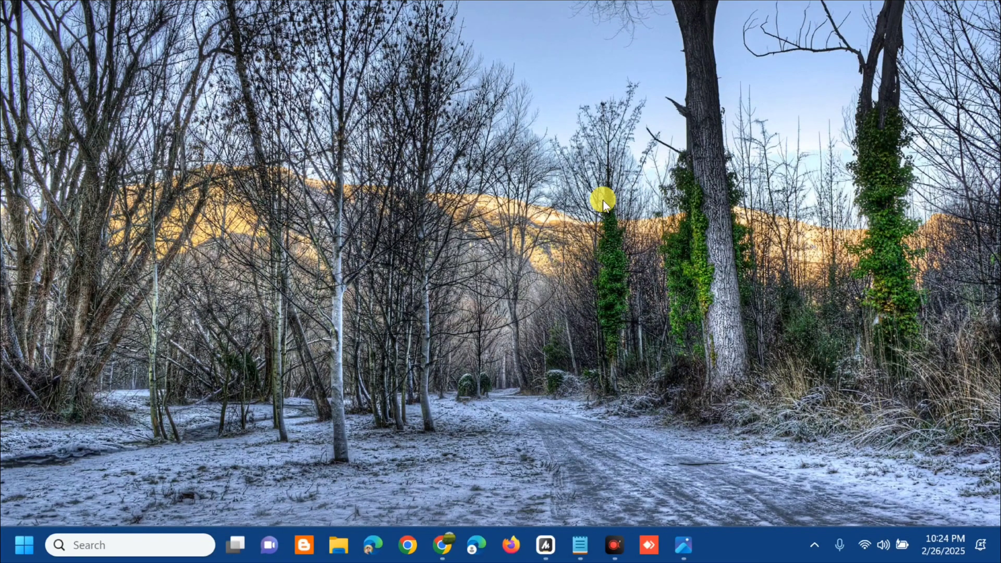
Open Troubleshoot settings from a Start search for 'trouble' and list the Other troubleshooters.
left_click(26, 529)
left_click(124, 82)
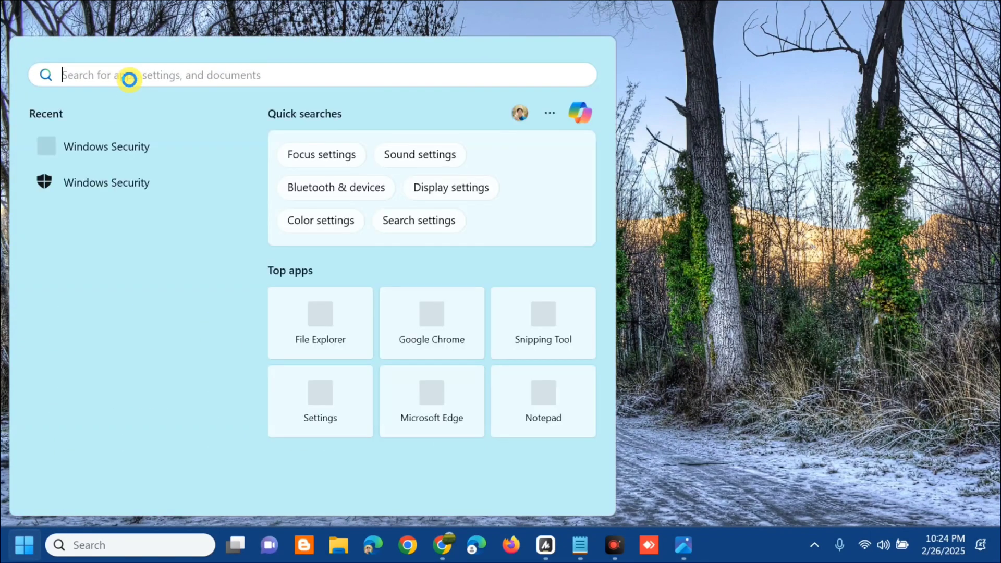
type("troubl")
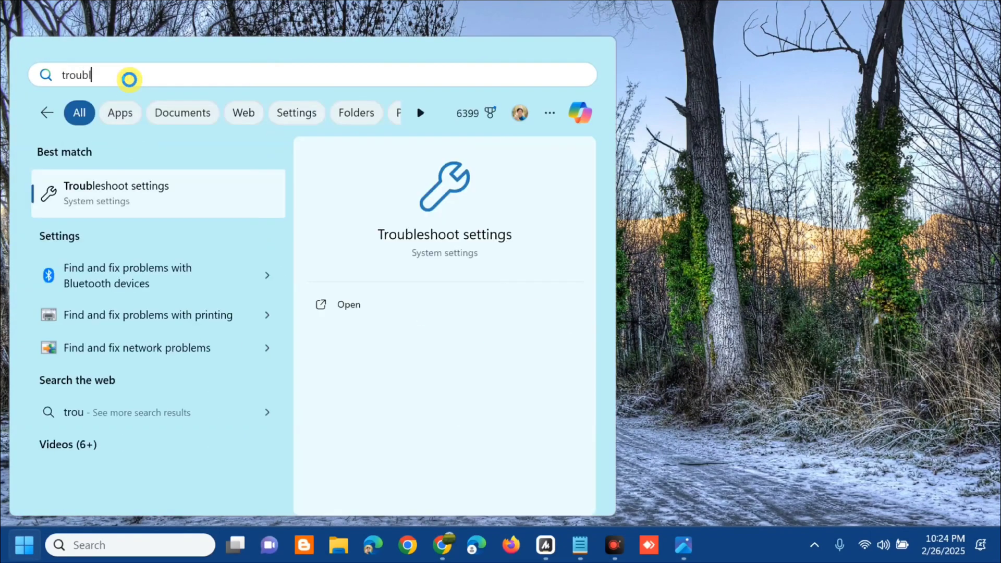
type("e")
left_click(352, 306)
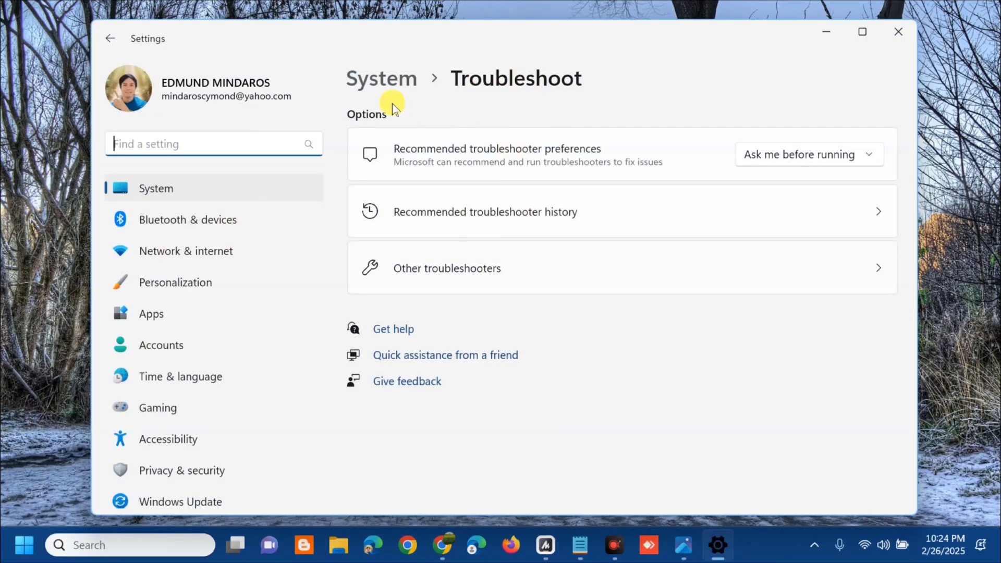
left_click(426, 280)
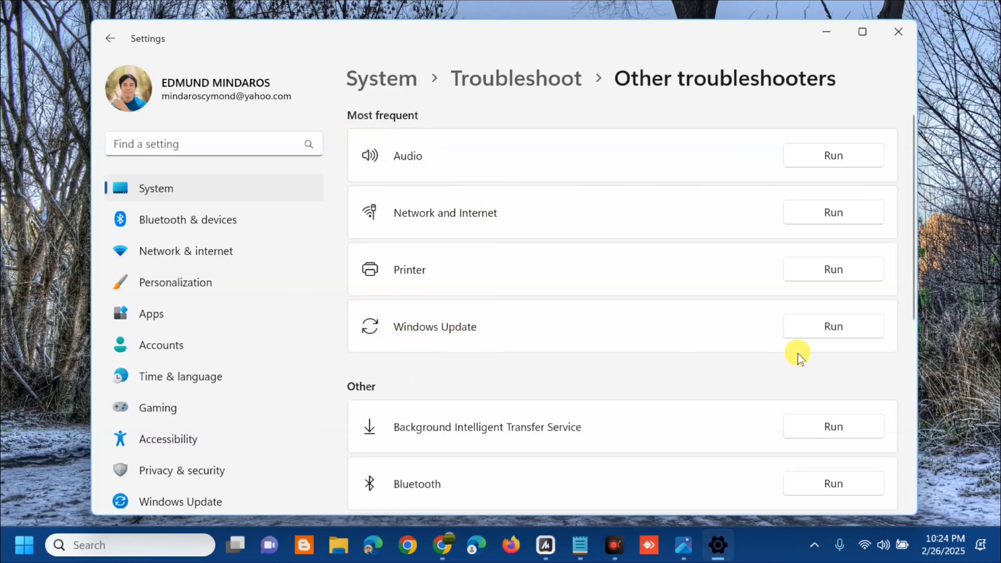
Run the Windows Update troubleshooter, dismiss its results, and close Settings.
left_click(833, 327)
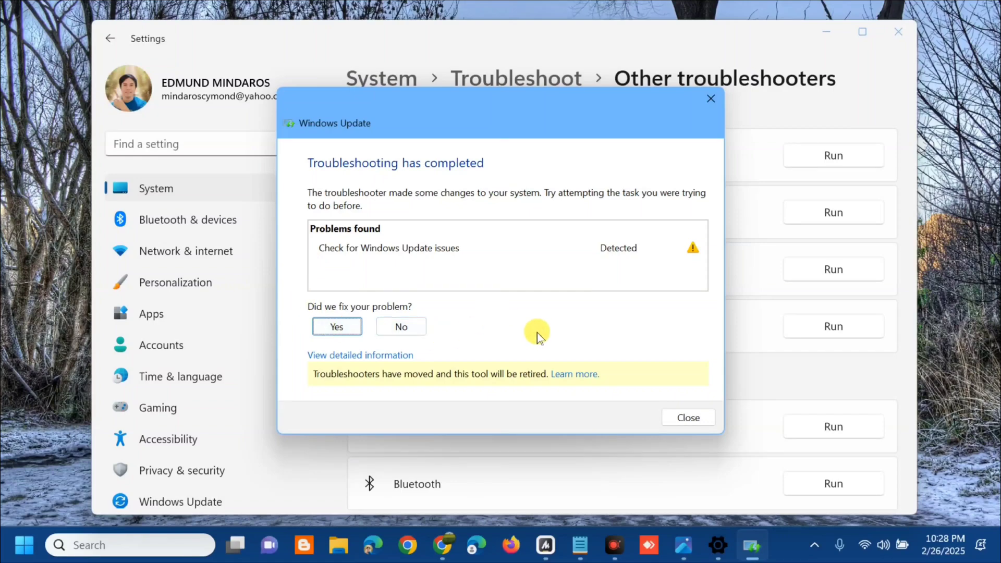
left_click(687, 418)
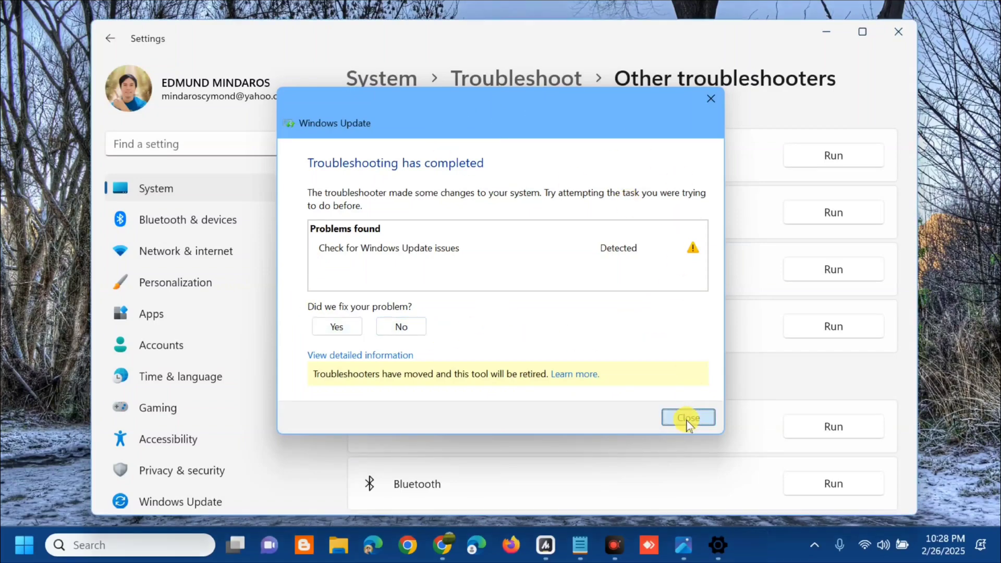
left_click(906, 31)
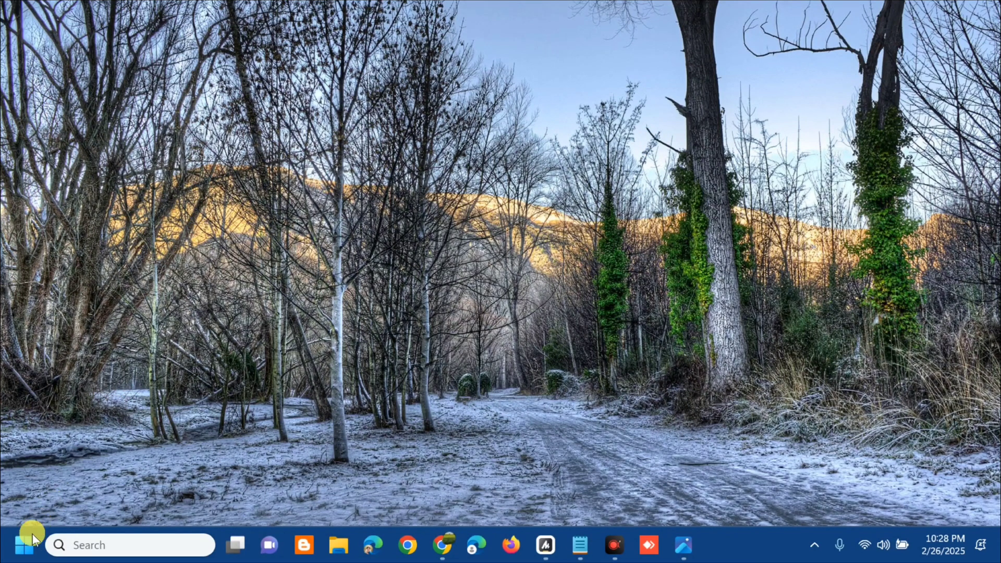
Launch the Services console from a Start search for 'services'.
left_click(26, 546)
left_click(131, 77)
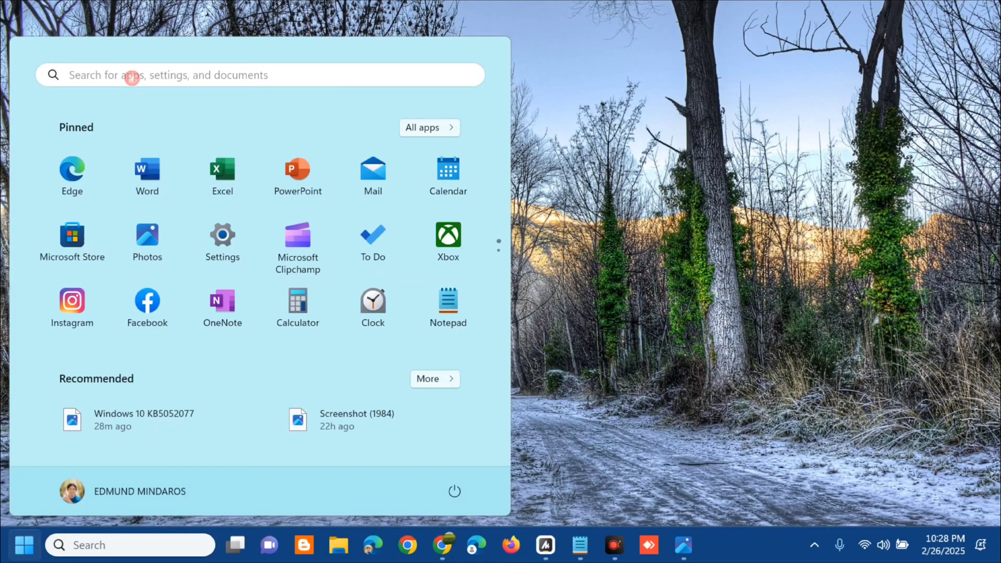
type("services")
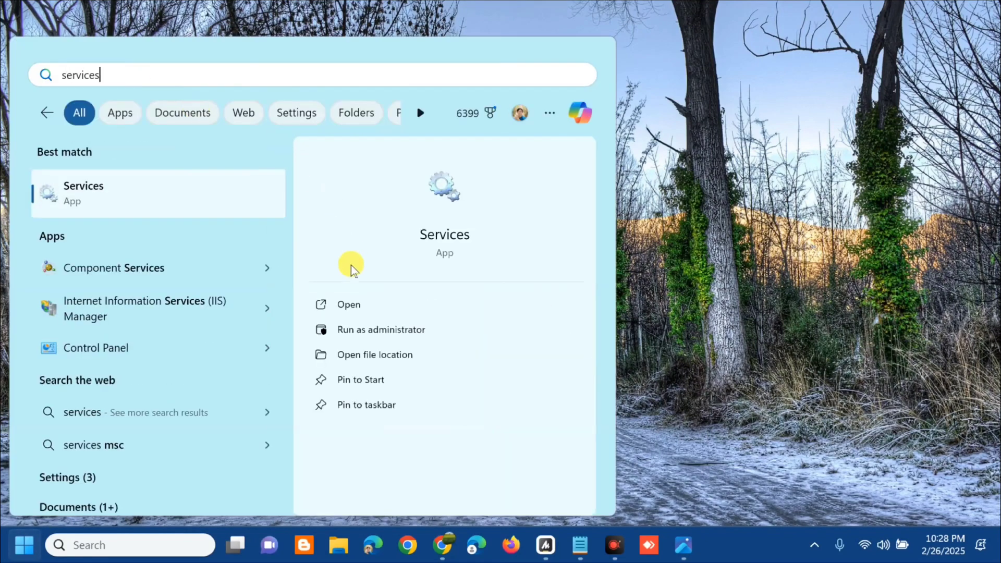
left_click(348, 305)
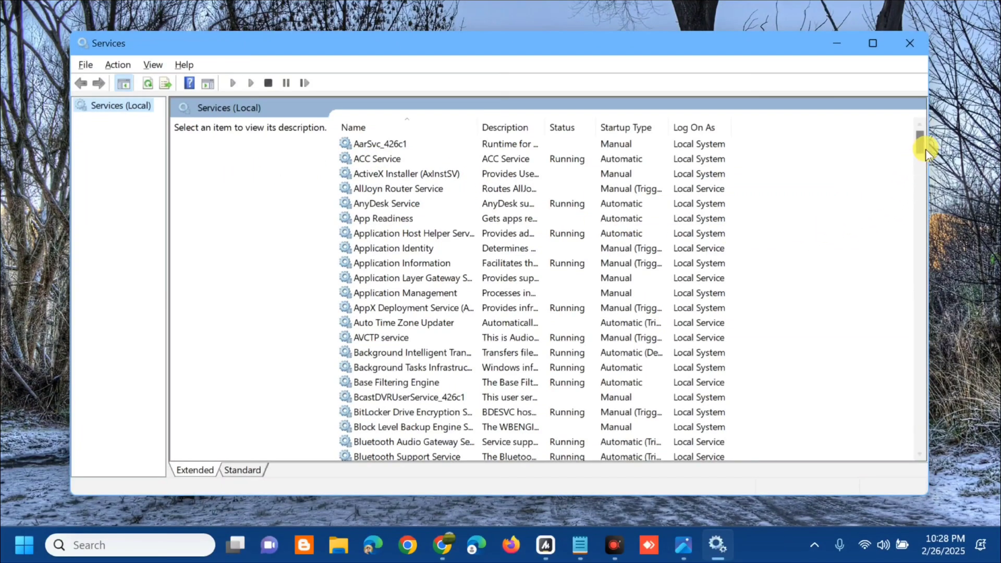
Scroll down to the Windows Update service and bring up its context menu.
left_click_drag(921, 148, 908, 394)
left_click_drag(907, 399, 900, 431)
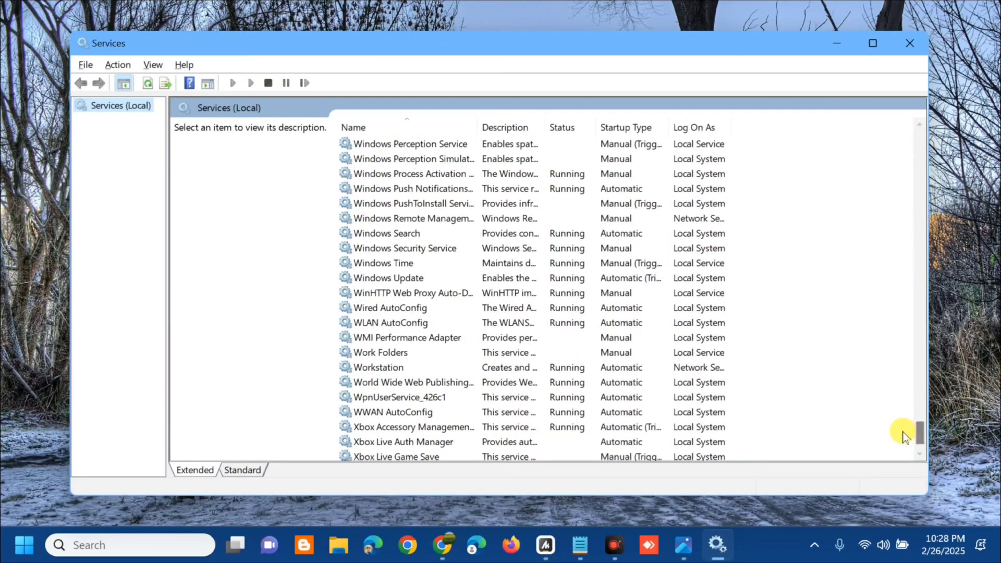
right_click(515, 278)
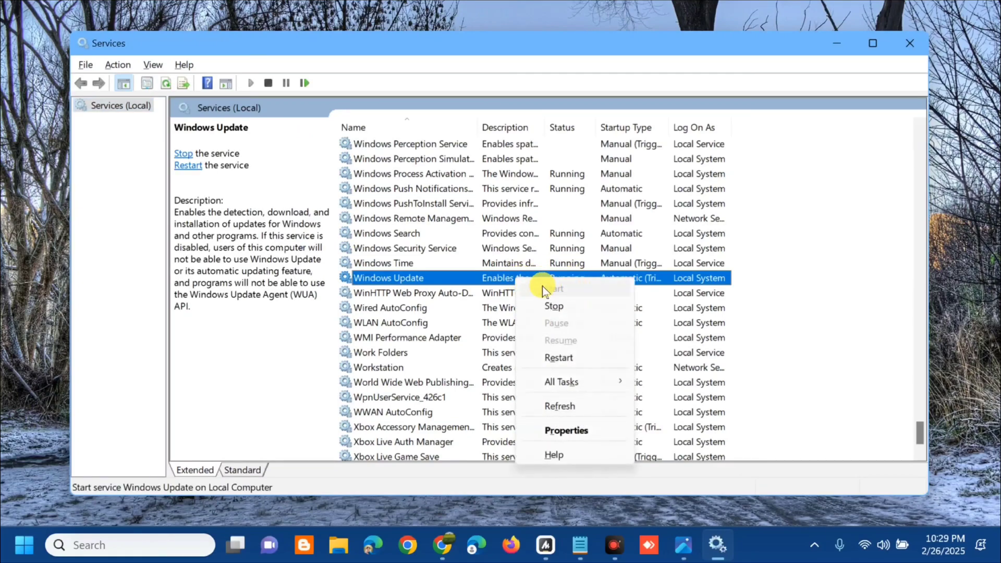
Restart the Windows Update service and confirm its startup type as Automatic.
left_click(560, 358)
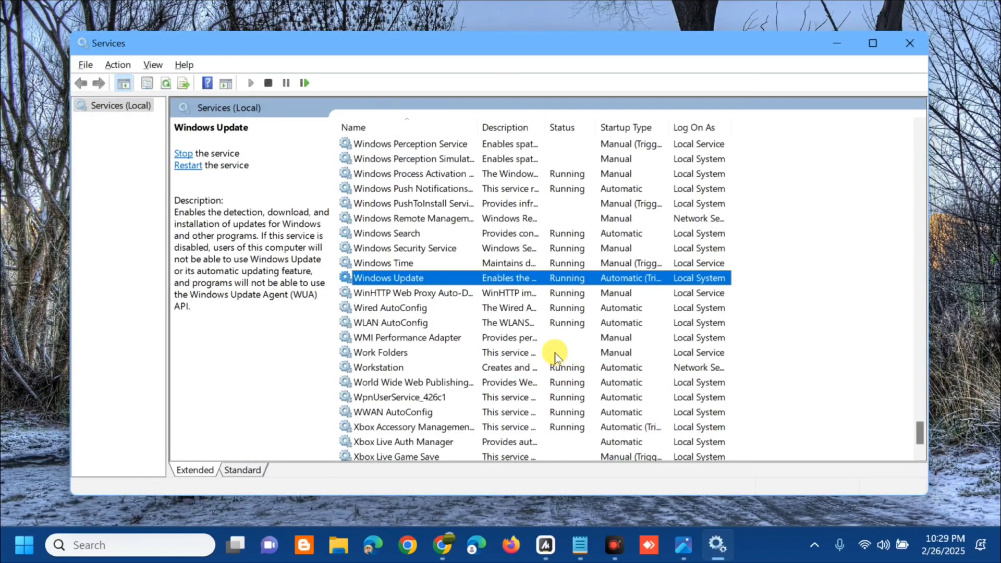
double_click(491, 281)
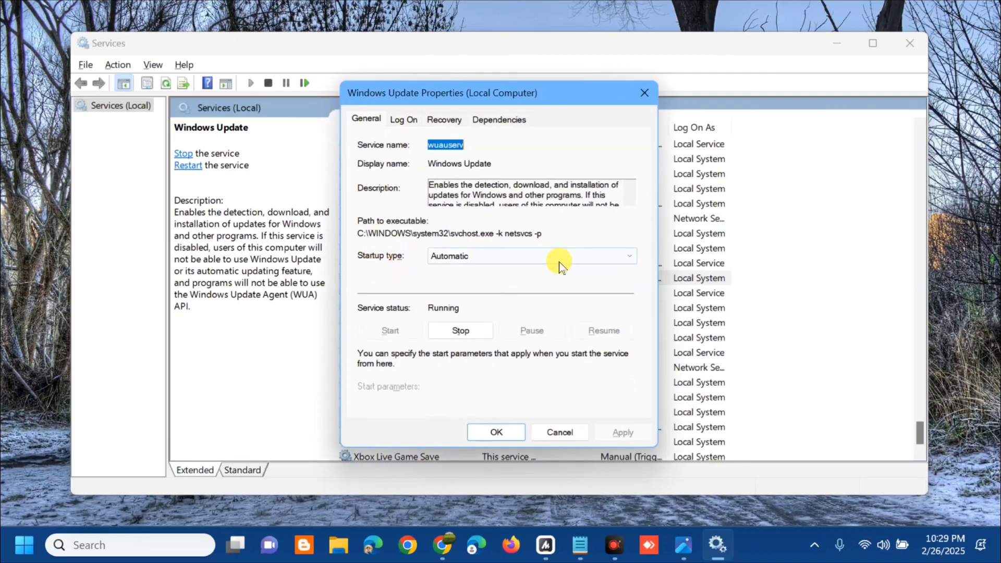
left_click(599, 257)
left_click(542, 280)
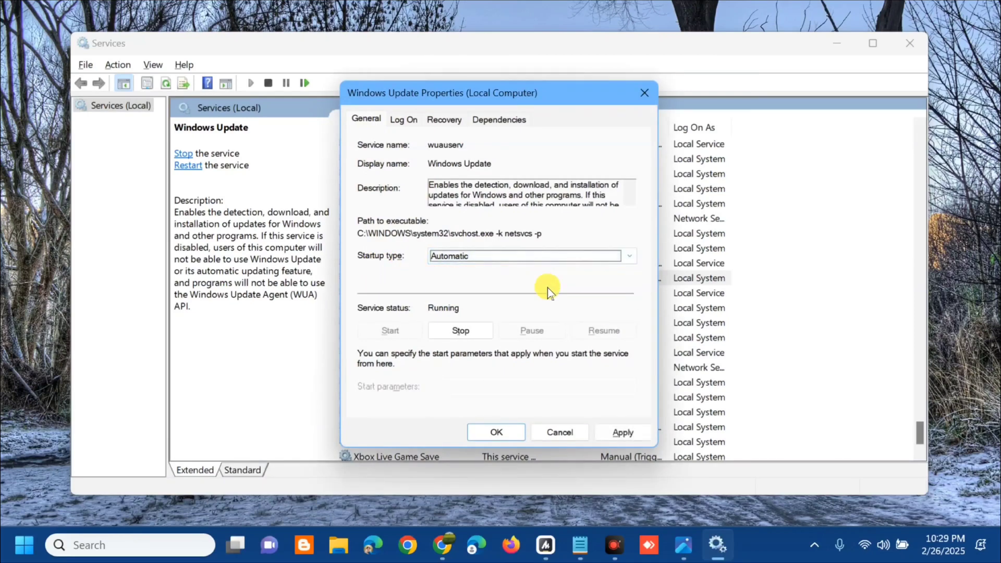
left_click(623, 432)
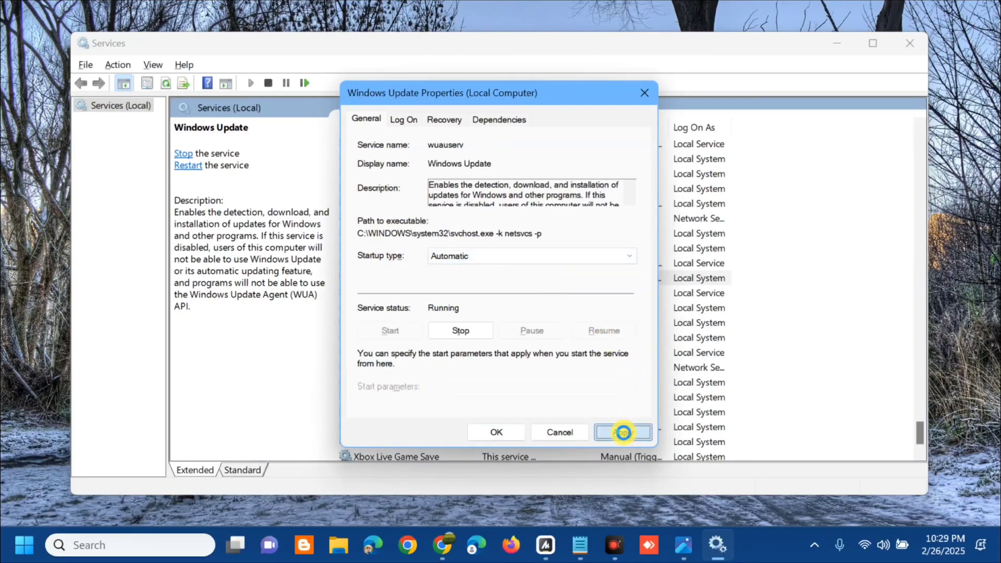
left_click(490, 432)
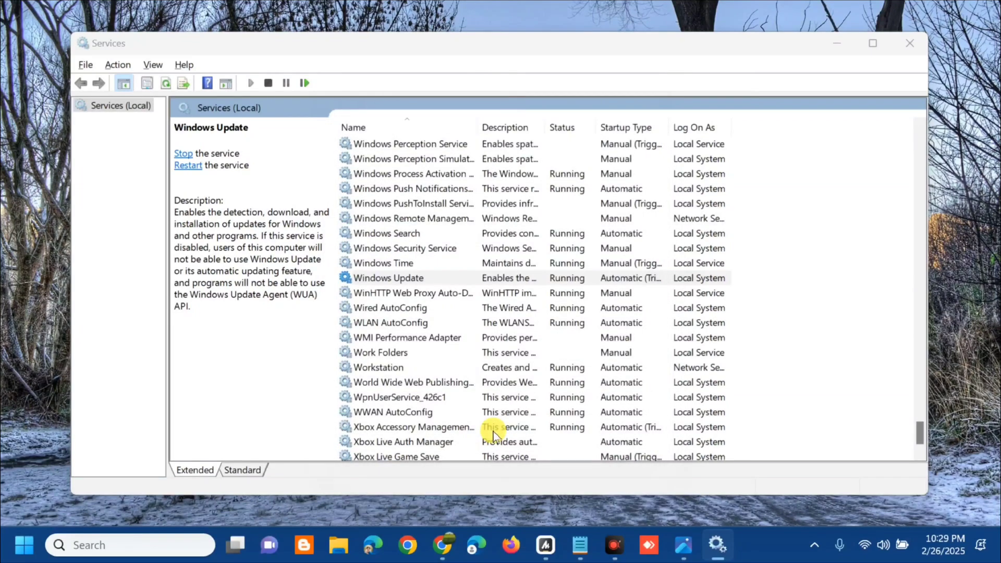
Change Background Intelligent Transfer Service's startup type from Manual to Automatic in its Properties.
left_click_drag(919, 440, 917, 163)
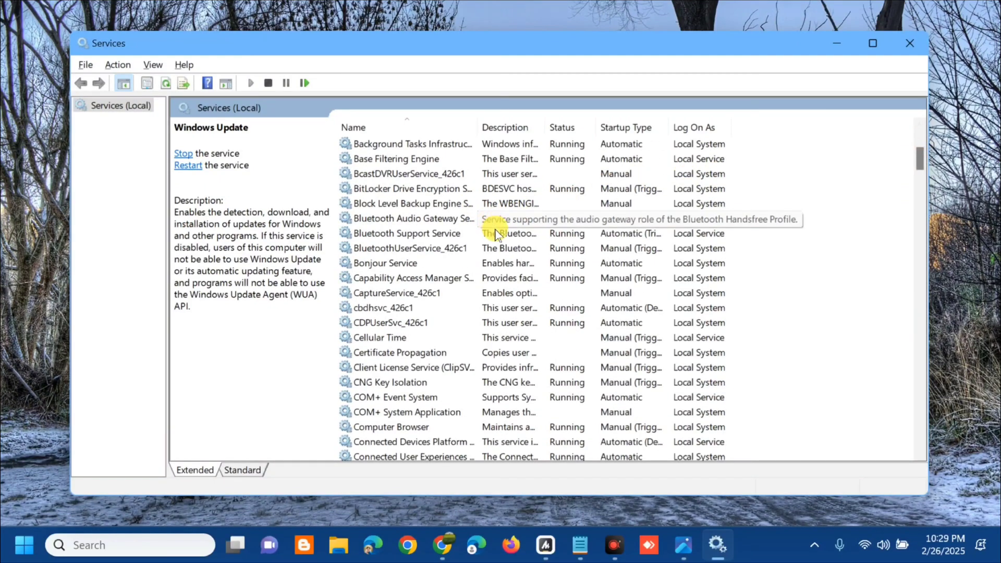
scroll(505, 262, "up", 2)
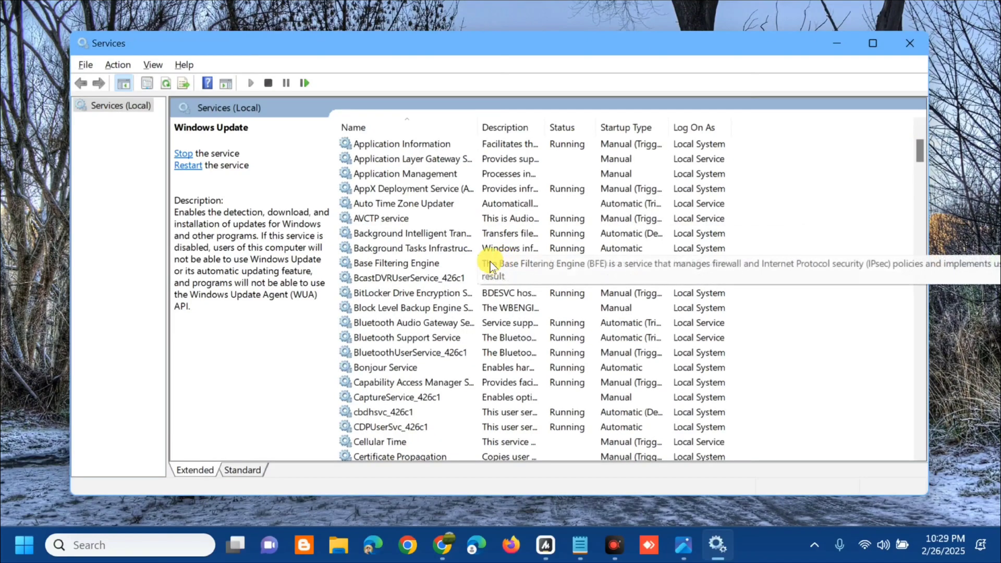
right_click(509, 233)
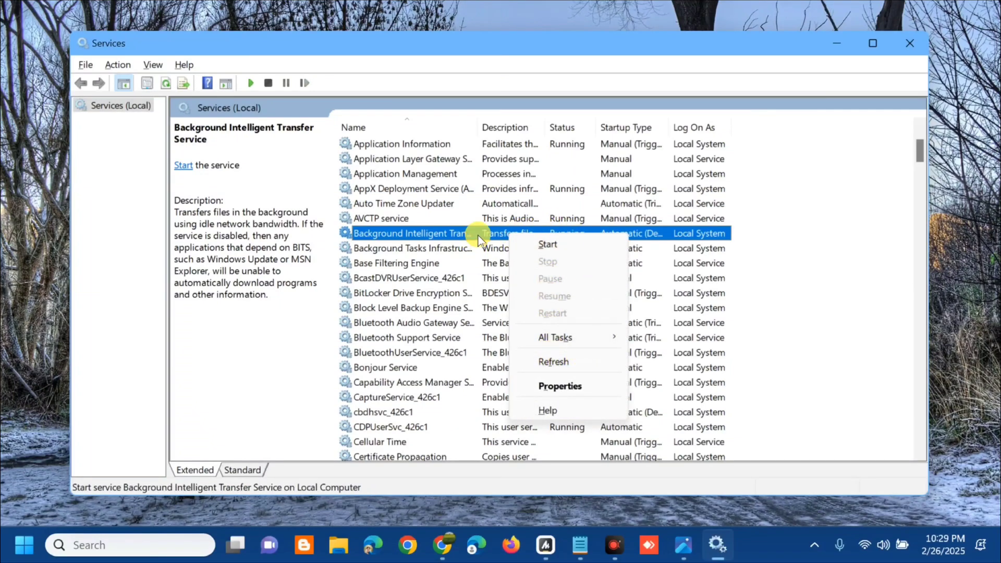
key("r")
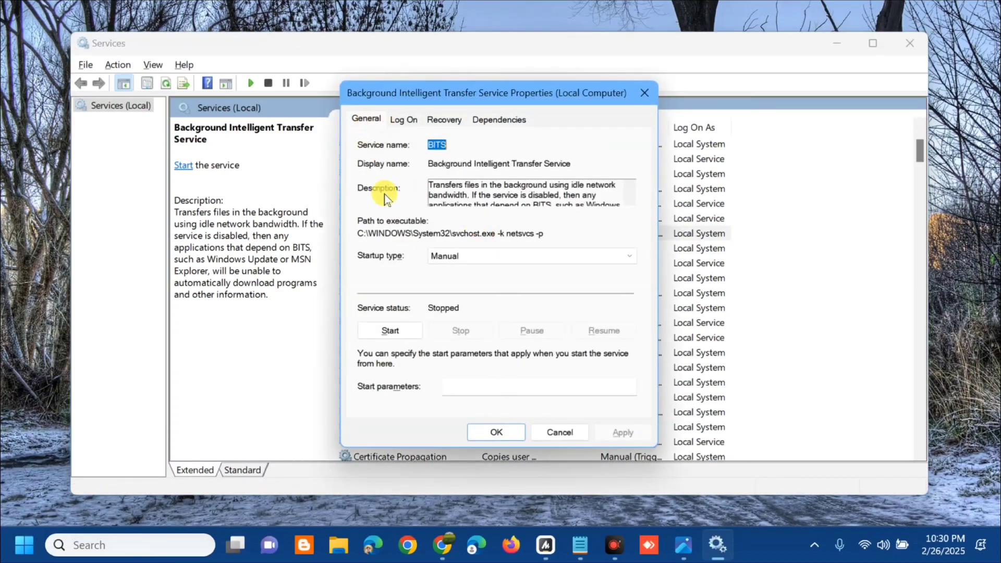
left_click(619, 257)
left_click(518, 284)
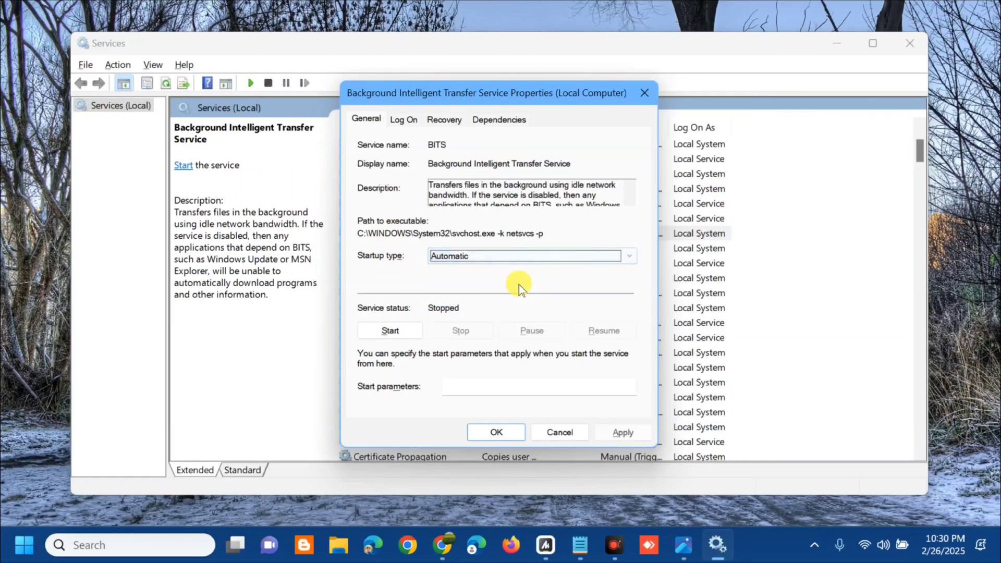
left_click(621, 432)
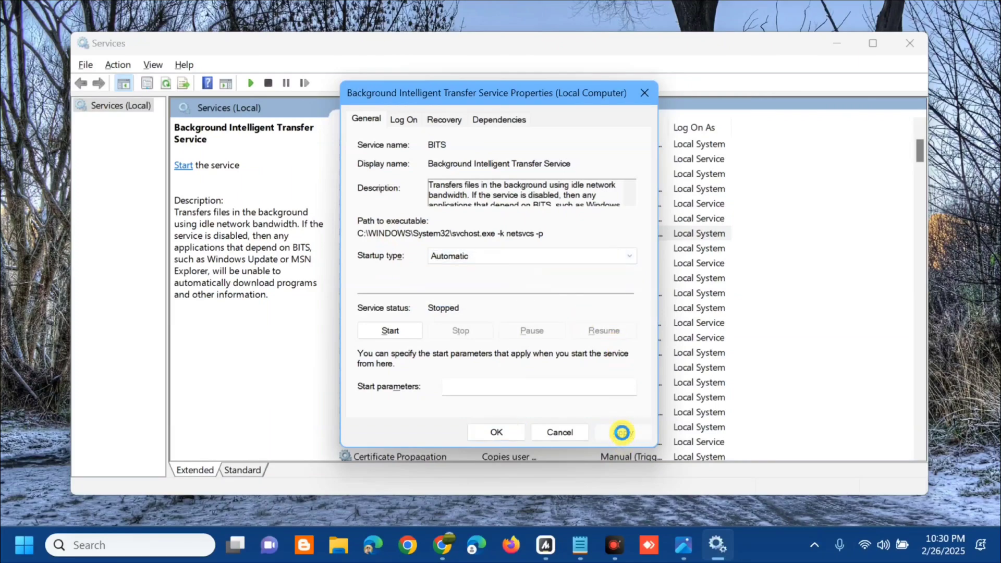
left_click(493, 432)
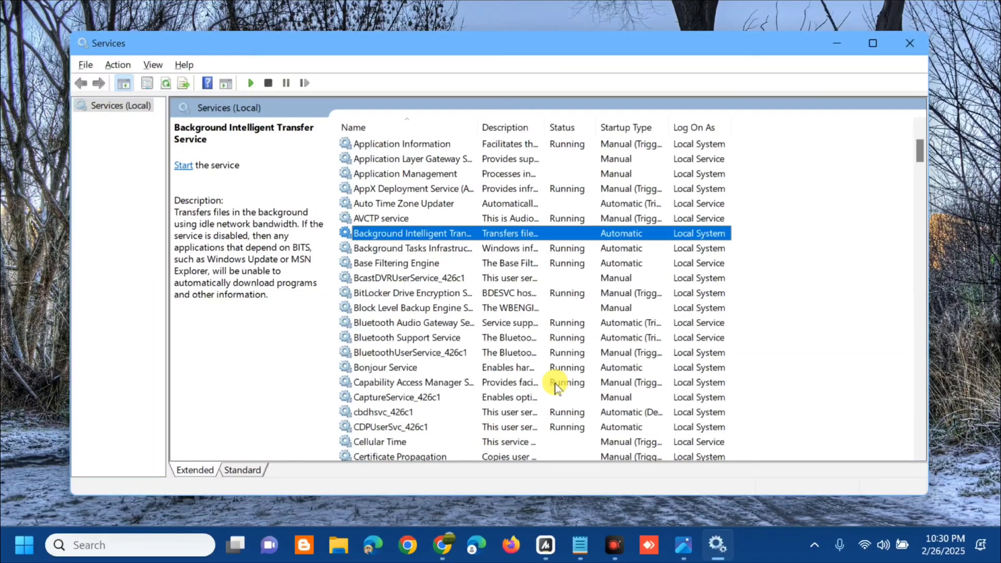
Find Cryptographic Services in the list and restart it.
scroll(557, 388, "down", 2)
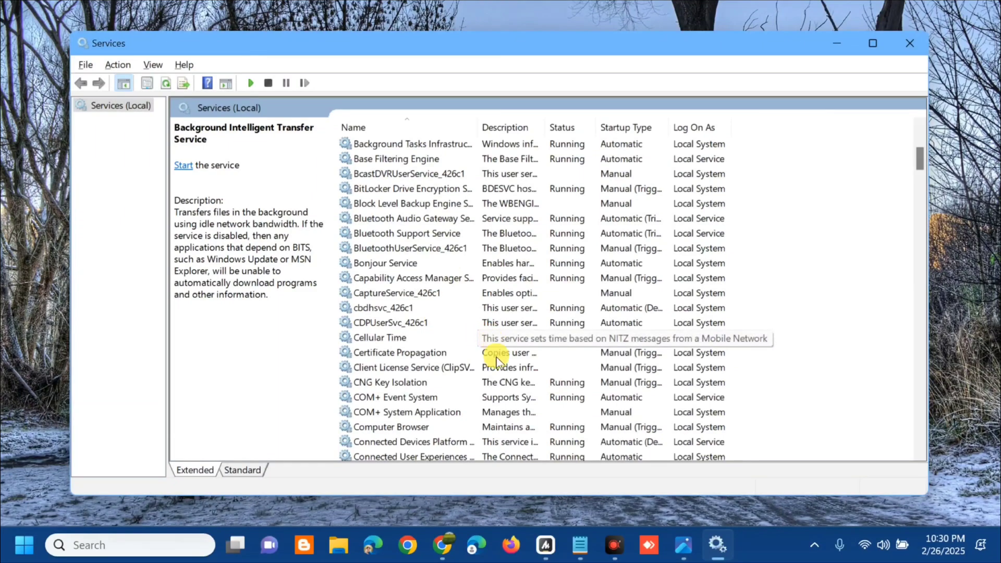
scroll(496, 371, "down", 5)
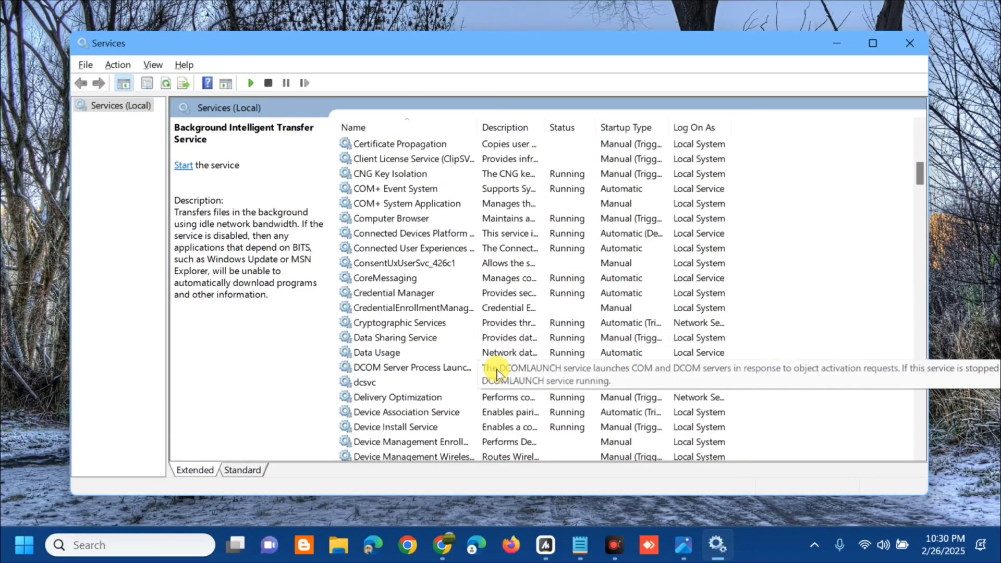
left_click(502, 323)
right_click(502, 323)
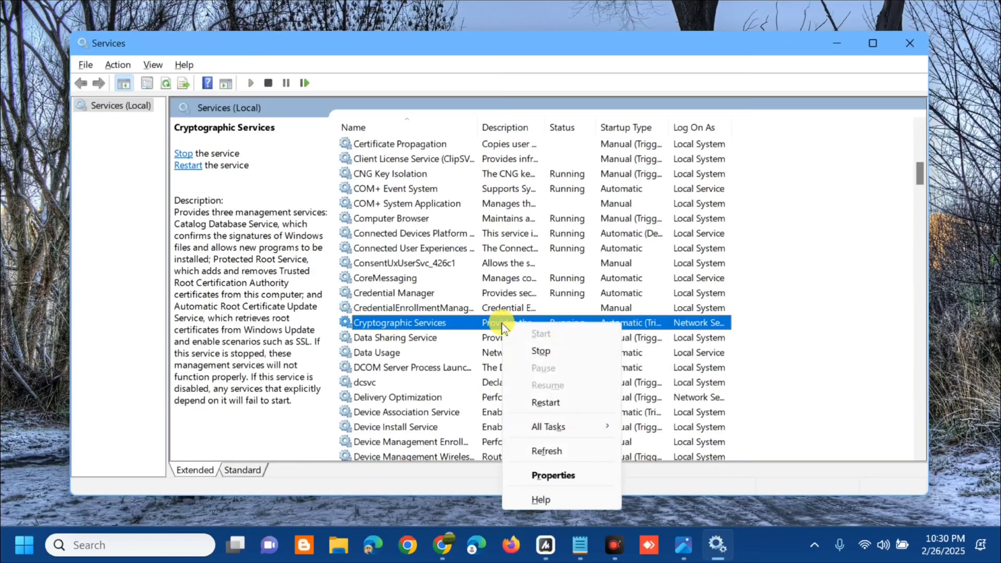
left_click(560, 404)
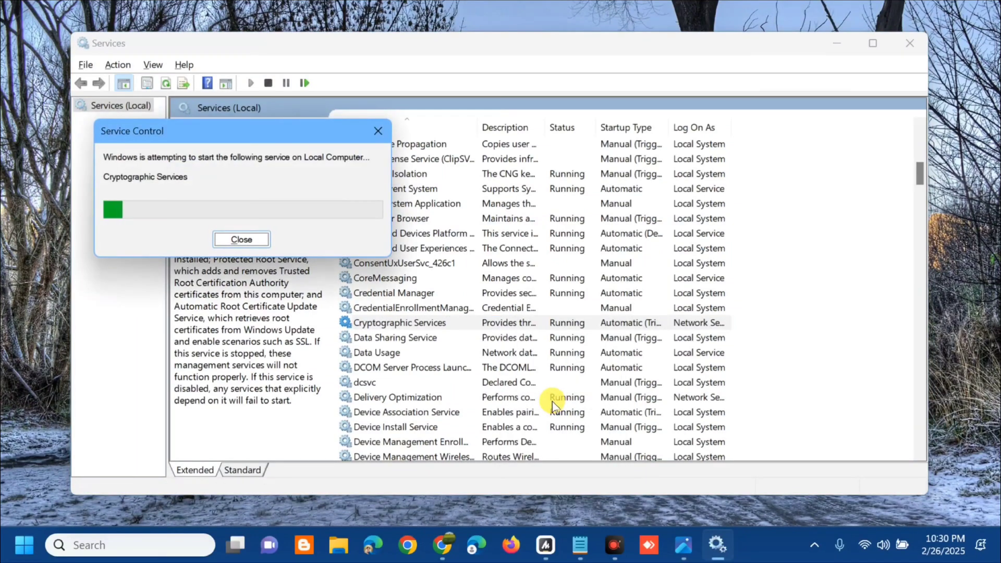
Confirm Cryptographic Services' startup type as Automatic and apply it.
double_click(482, 324)
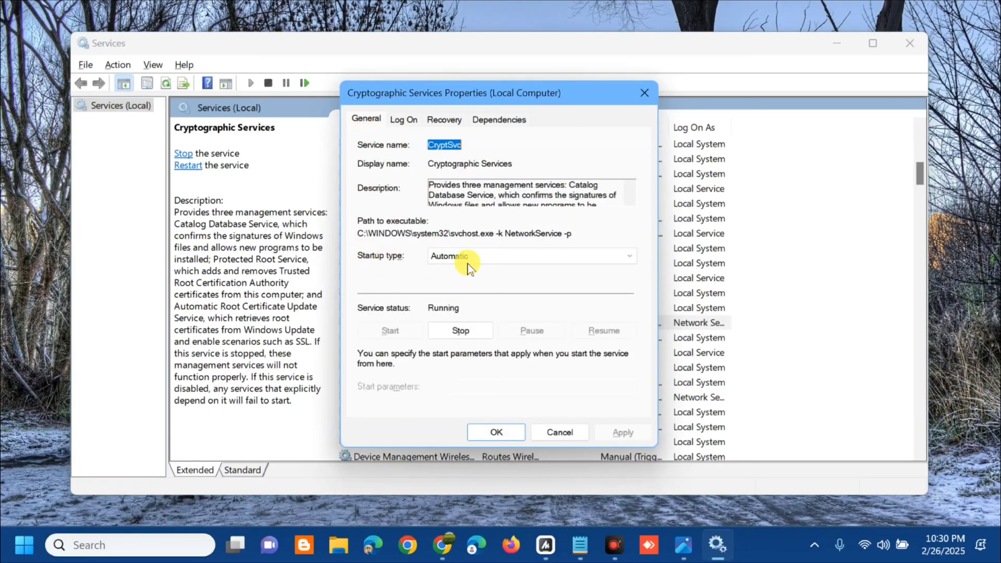
left_click(587, 257)
left_click(531, 282)
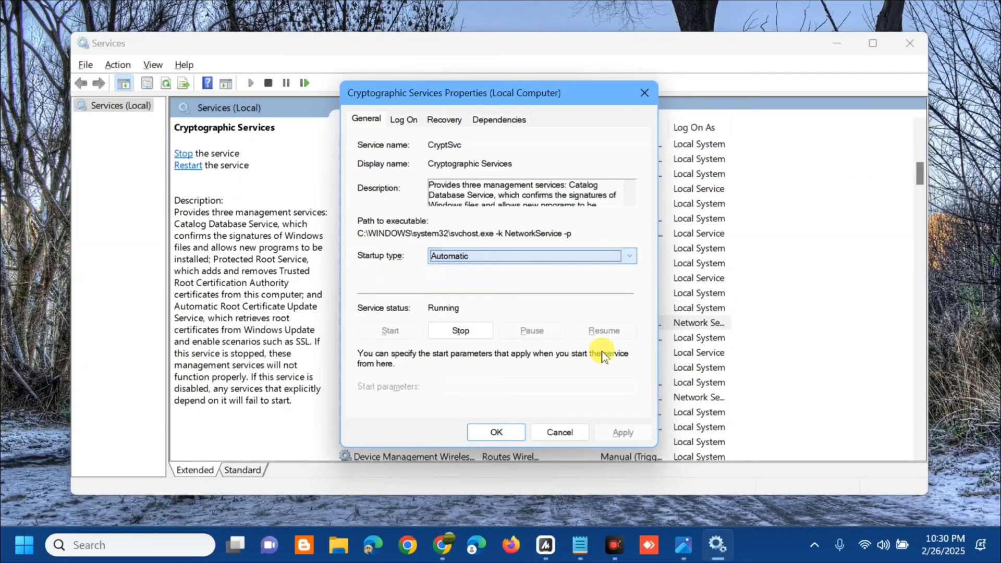
left_click(626, 431)
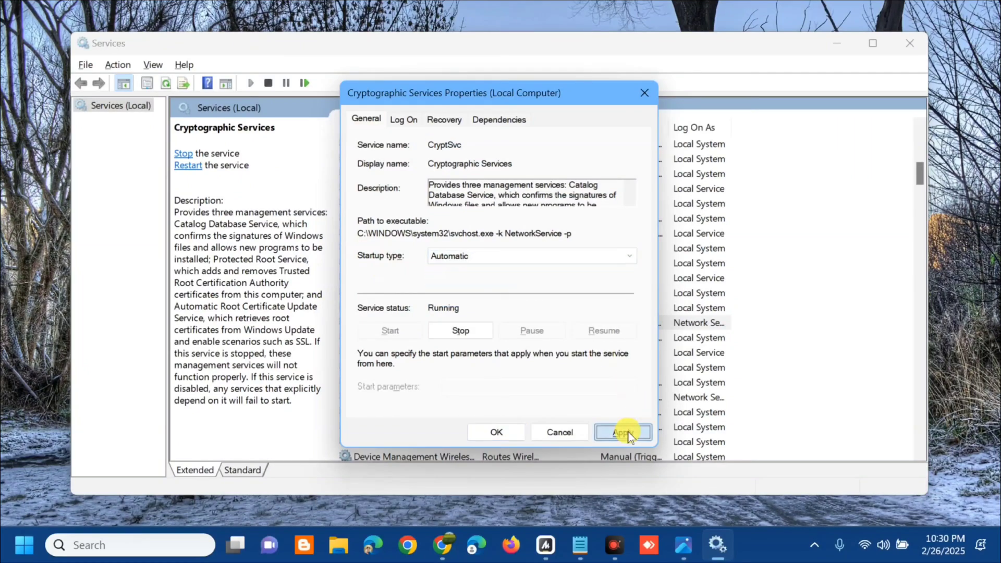
left_click(496, 432)
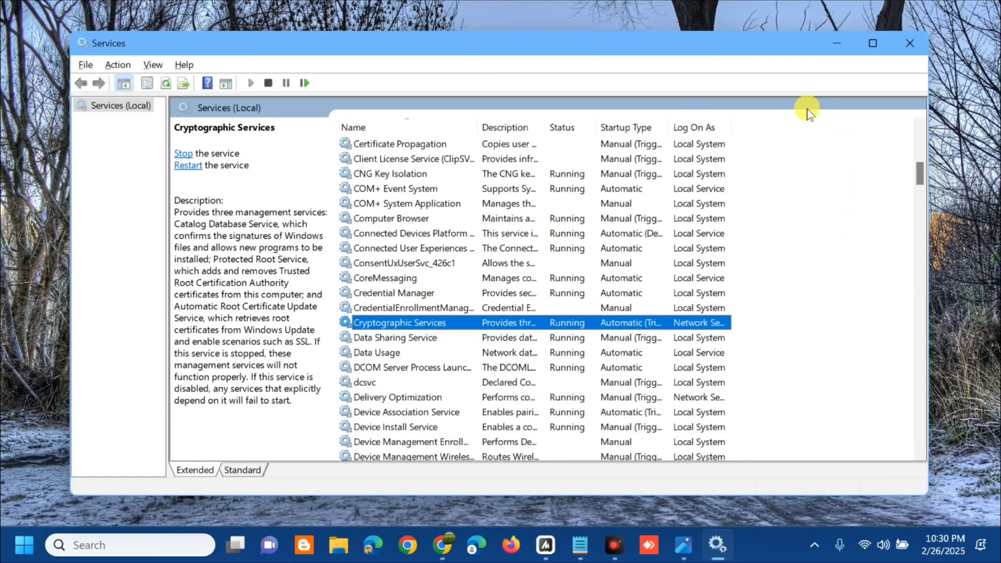
Close Services, then open and dismiss the Start power options, leaving the desktop clear.
left_click(908, 45)
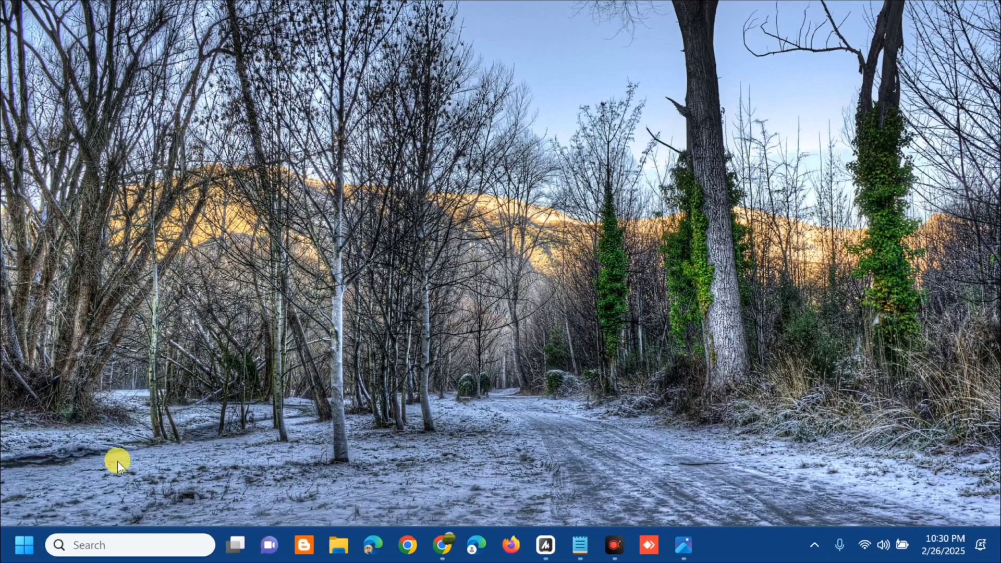
left_click(24, 544)
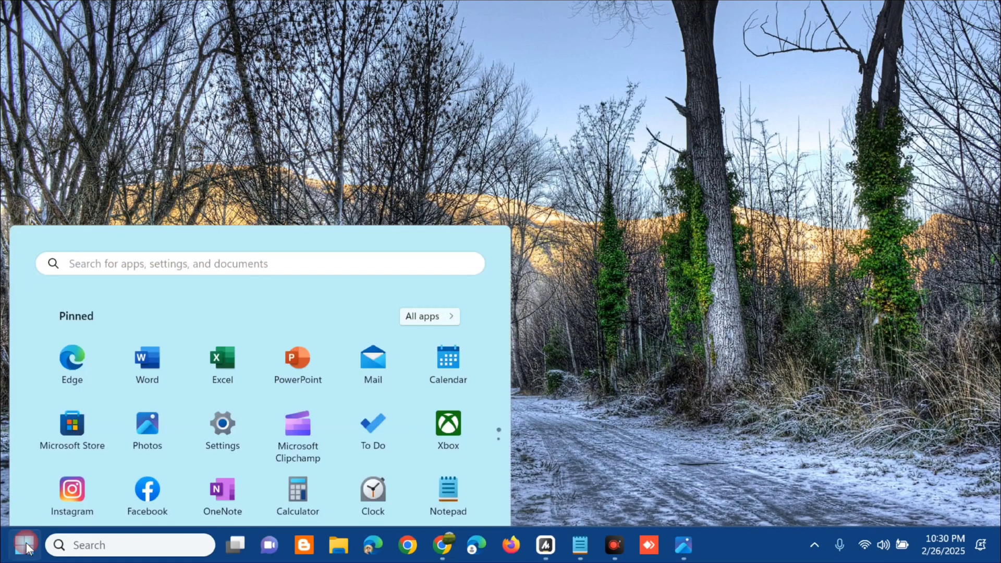
left_click(453, 493)
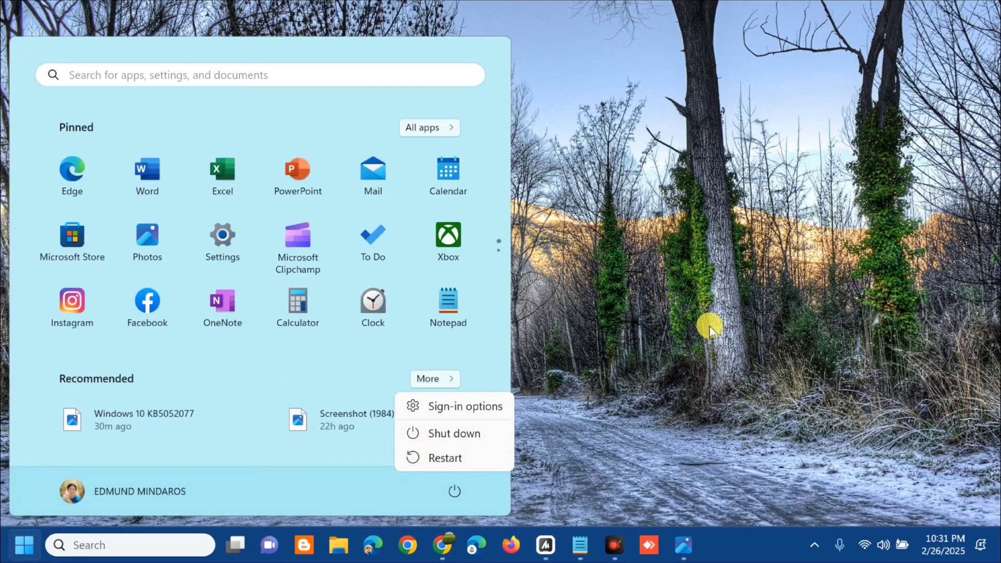
left_click(687, 319)
left_click(687, 318)
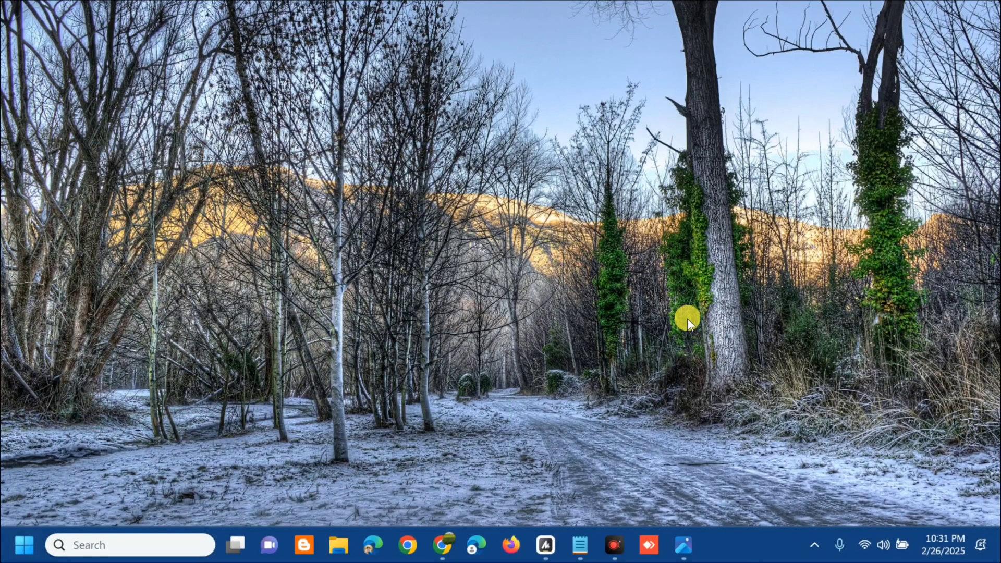